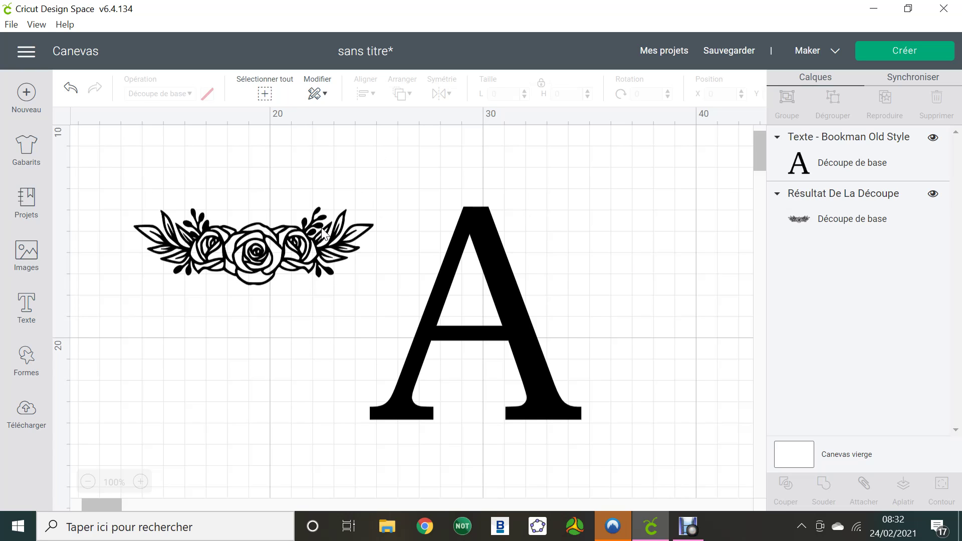
Rotate the rose garland to about 297° and place it along the left leg of the letter A.
{"action": "left_click", "coordinate": [512, 307]}
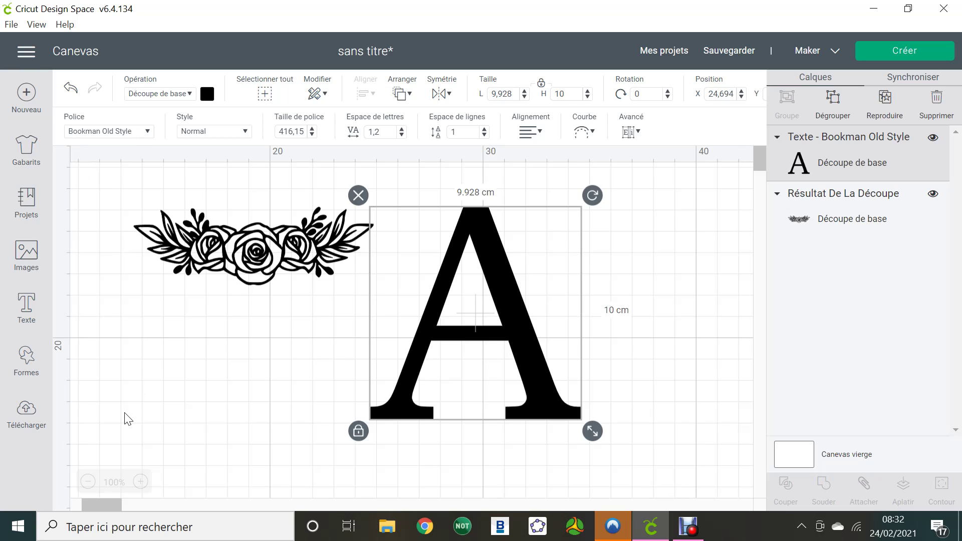
{"action": "left_click", "coordinate": [246, 268]}
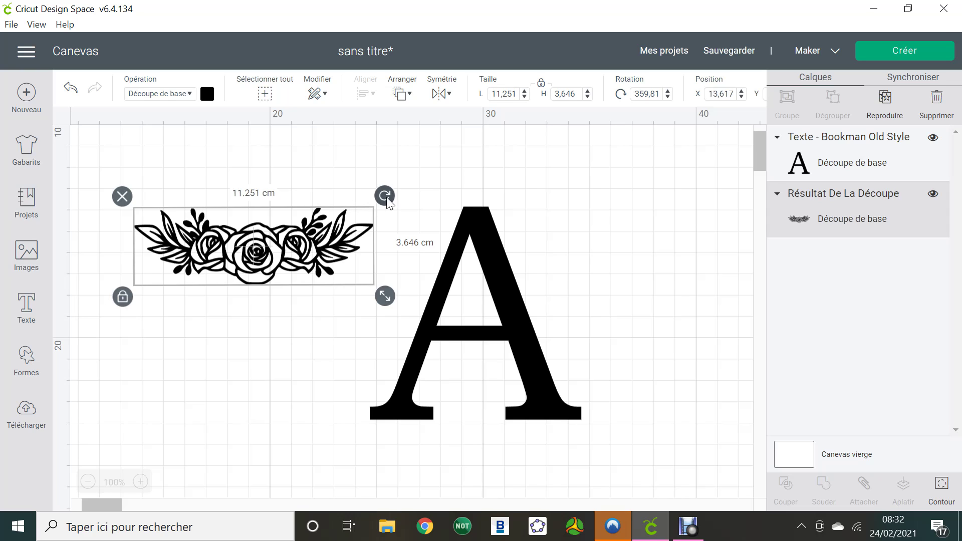
{"action": "left_click_drag", "start_coordinate": [389, 203], "coordinate": [358, 150]}
{"action": "left_click_drag", "start_coordinate": [286, 241], "coordinate": [416, 233]}
{"action": "key", "text": "ctrl+z"}
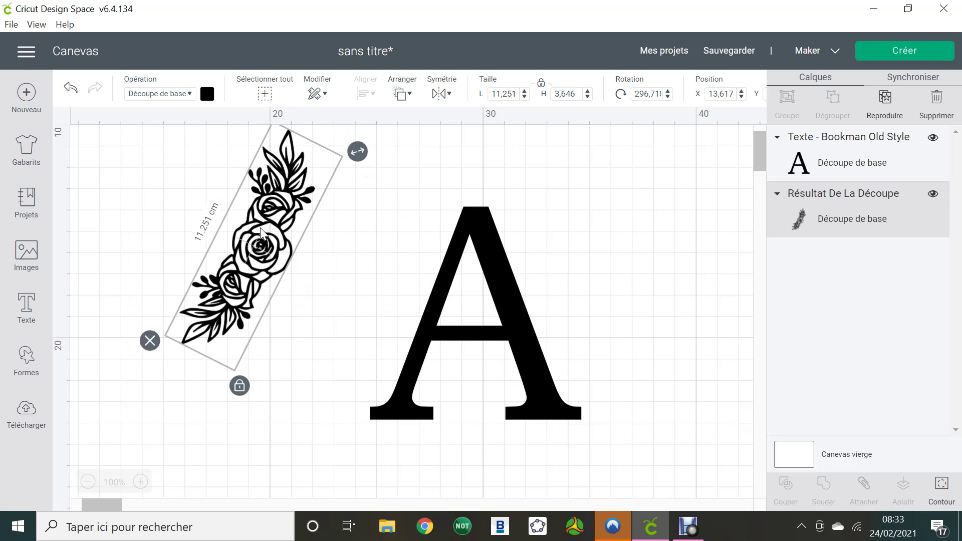
{"action": "left_click_drag", "start_coordinate": [260, 228], "coordinate": [371, 264]}
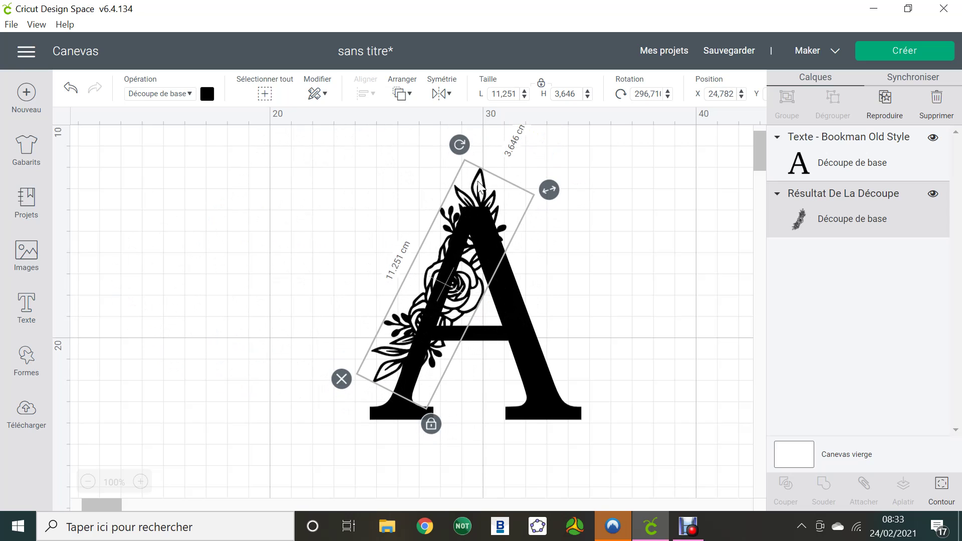
Enlarge the rose garland to about 11.6 cm long and shift it slightly outward along the A's left leg.
{"action": "left_click_drag", "start_coordinate": [549, 190], "coordinate": [554, 185]}
{"action": "left_click_drag", "start_coordinate": [489, 185], "coordinate": [477, 195]}
{"action": "left_click", "coordinate": [599, 264]}
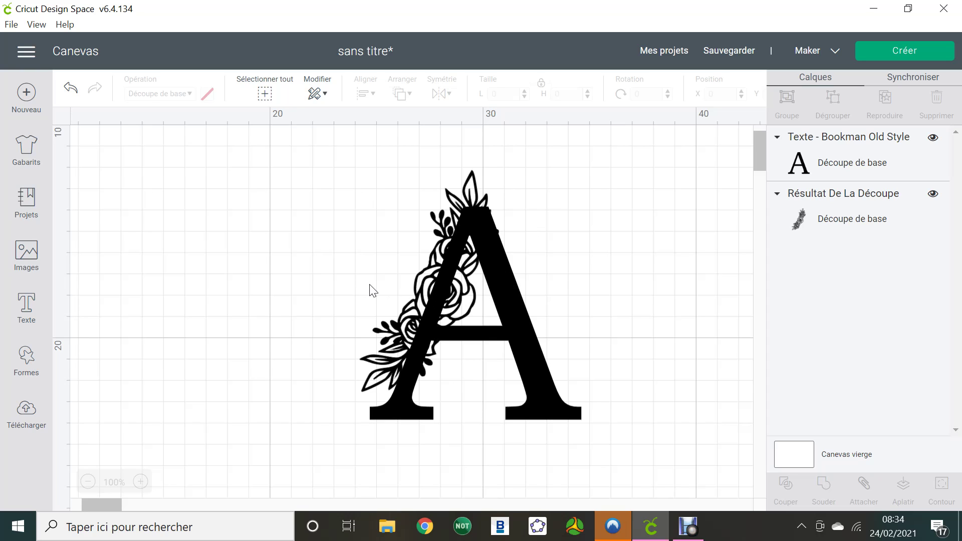
Duplicate the rose garland and move the copy to the empty canvas area left of the letter.
{"action": "left_click", "coordinate": [475, 186]}
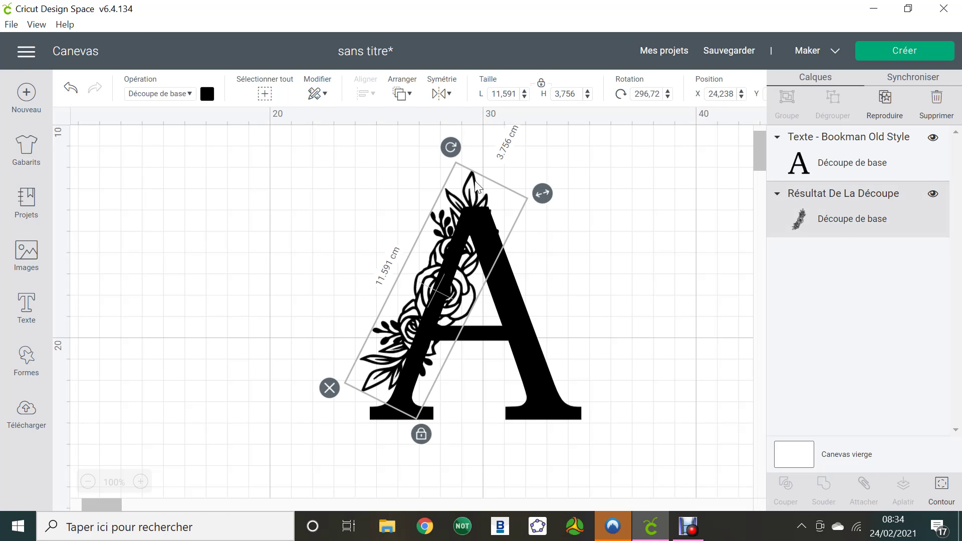
{"action": "key", "text": "ctrl+d"}
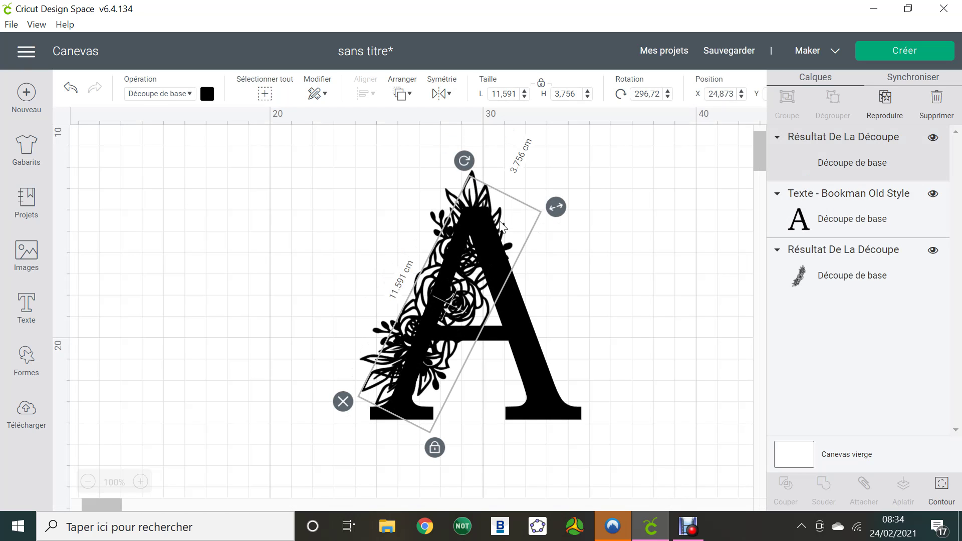
{"action": "left_click_drag", "start_coordinate": [502, 226], "coordinate": [268, 224]}
{"action": "left_click_drag", "start_coordinate": [191, 176], "coordinate": [213, 240]}
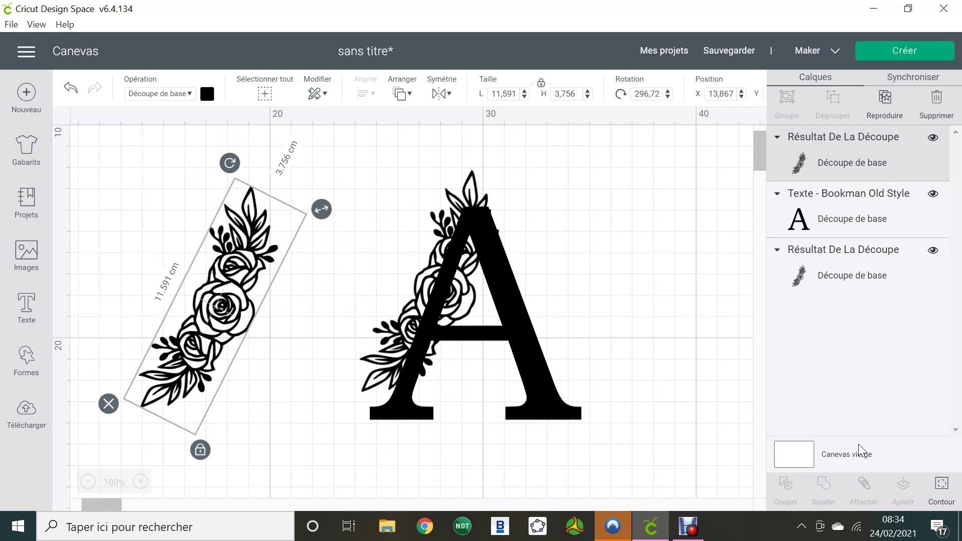
Hide all inner contours of the garland copy to turn it into a solid silhouette.
{"action": "left_click", "coordinate": [944, 497]}
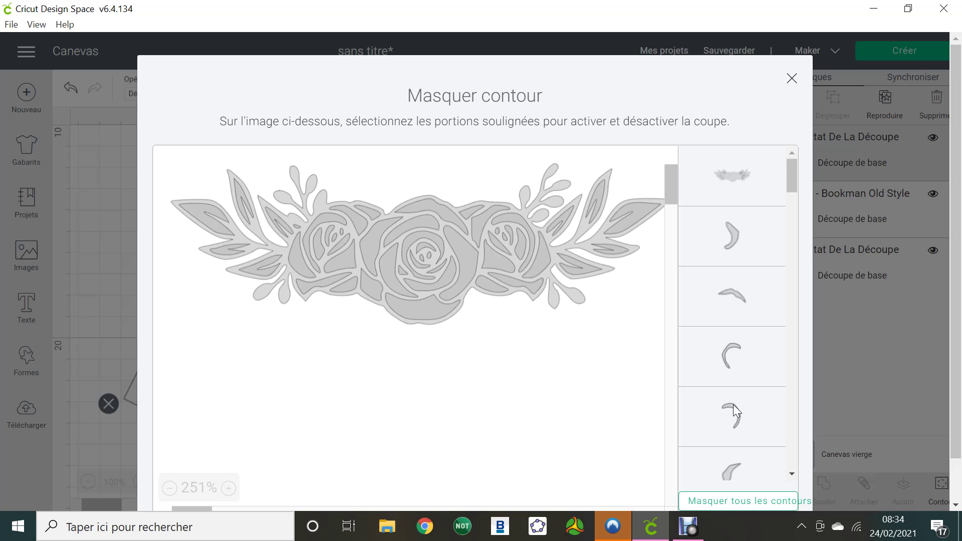
{"action": "left_click", "coordinate": [739, 506]}
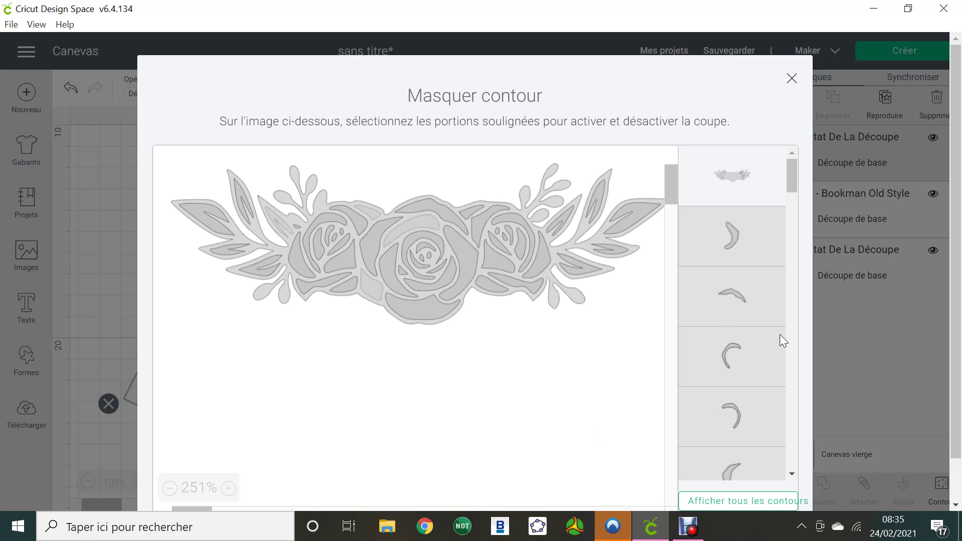
{"action": "left_click", "coordinate": [792, 78]}
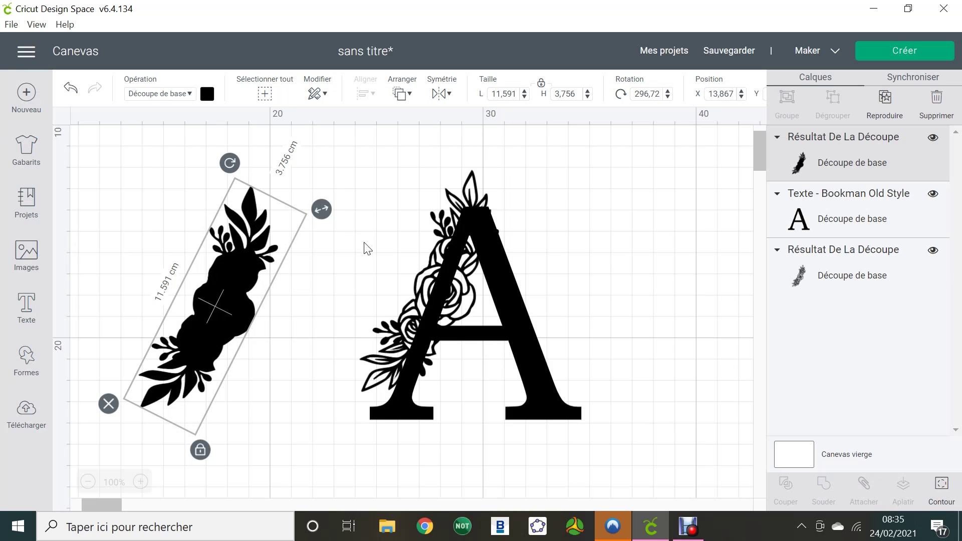
Move the solid silhouette over the original garland on the letter and centre the two on each other.
{"action": "left_click_drag", "start_coordinate": [263, 283], "coordinate": [456, 258]}
{"action": "left_click_drag", "start_coordinate": [420, 145], "coordinate": [497, 189]}
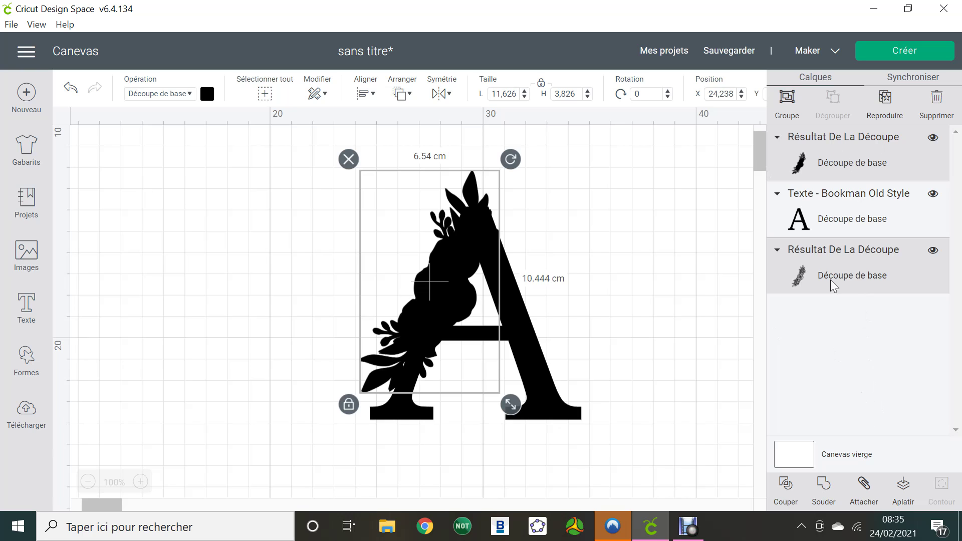
{"action": "left_click", "coordinate": [695, 256]}
{"action": "left_click", "coordinate": [864, 171]}
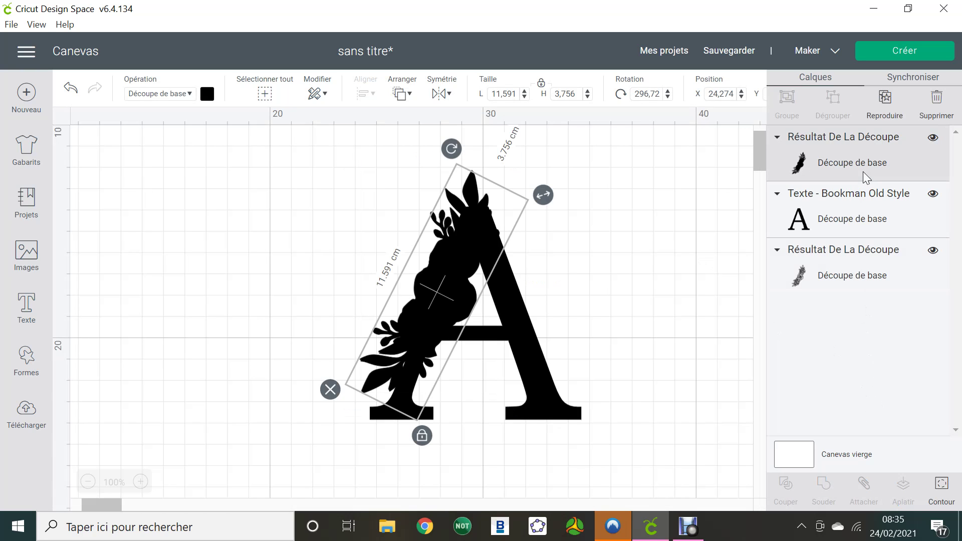
{"action": "left_click", "coordinate": [868, 261], "text": "shift"}
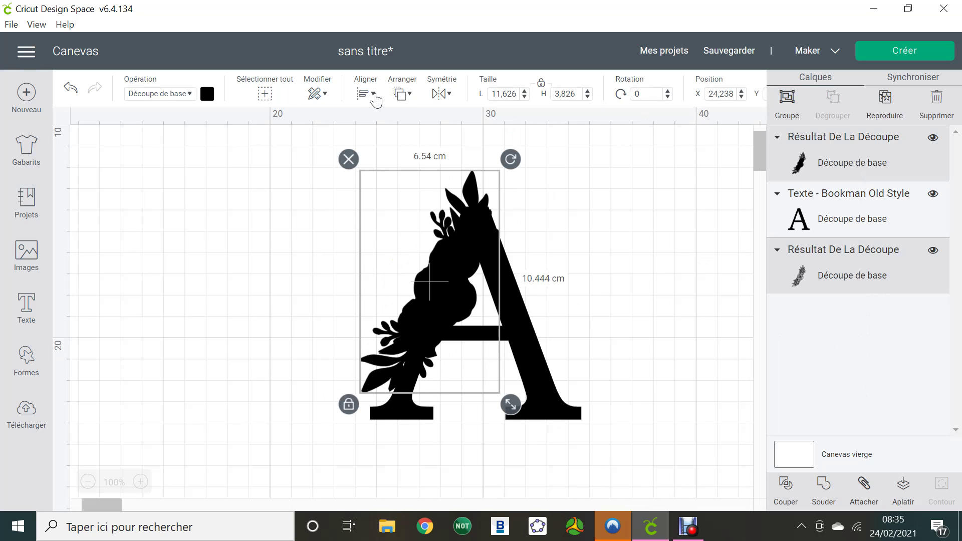
{"action": "left_click", "coordinate": [376, 97]}
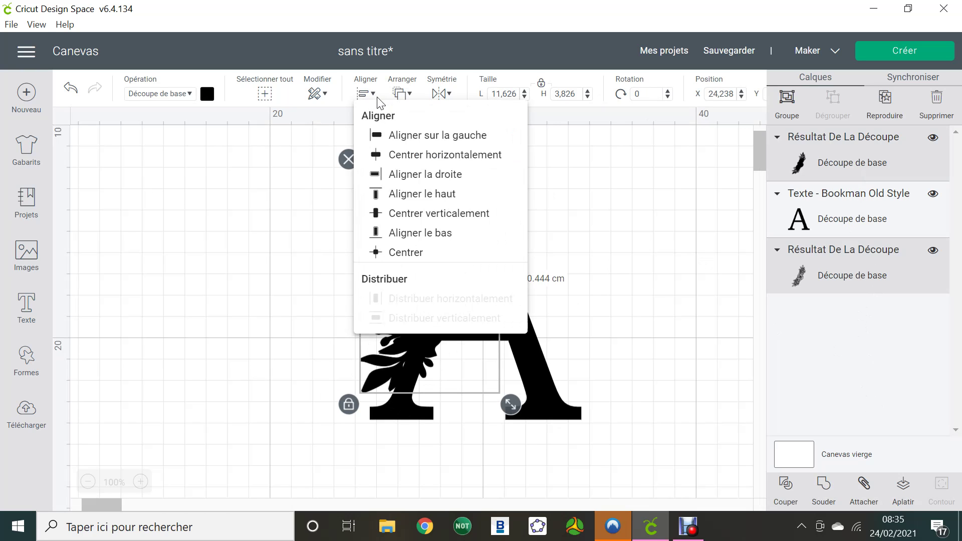
{"action": "left_click", "coordinate": [404, 254]}
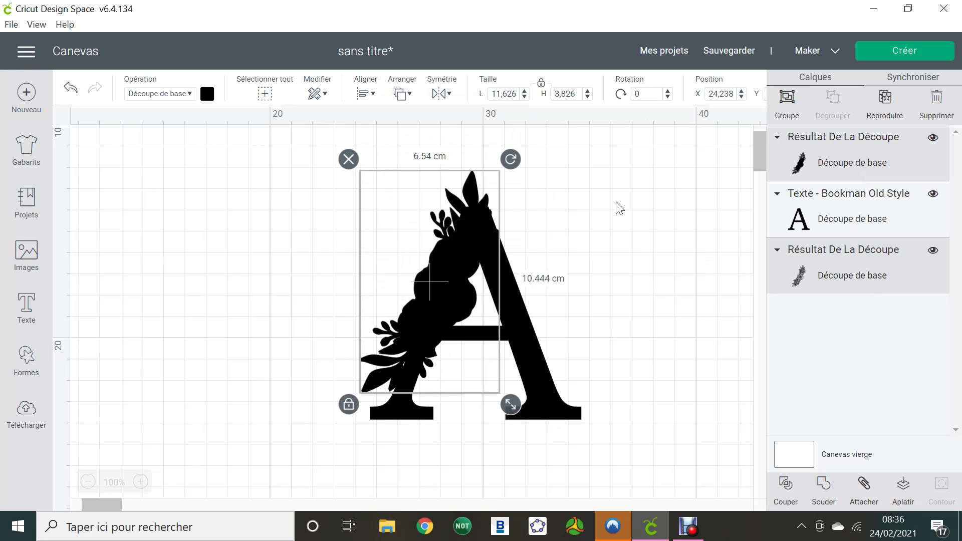
{"action": "left_click", "coordinate": [241, 191]}
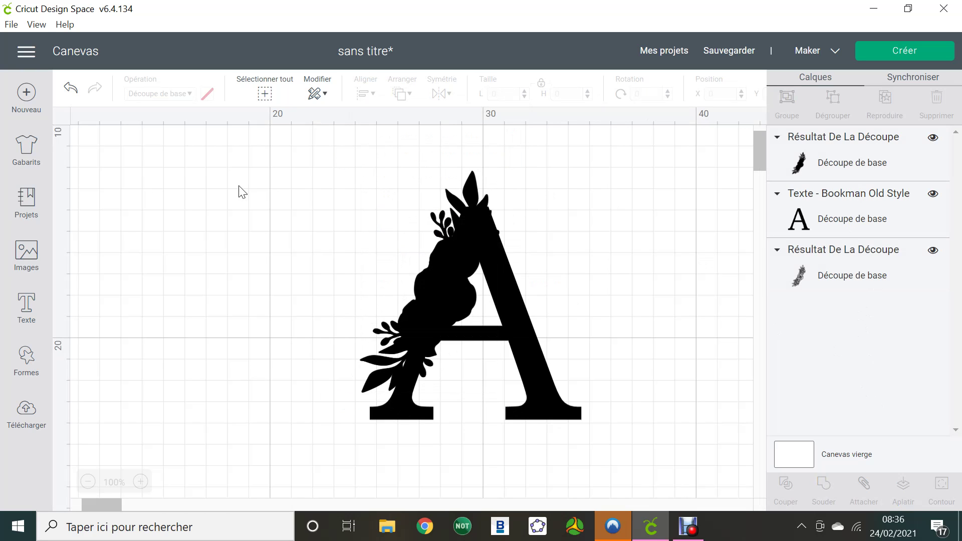
Slice the letter A with the solid garland silhouette.
{"action": "left_click", "coordinate": [472, 190]}
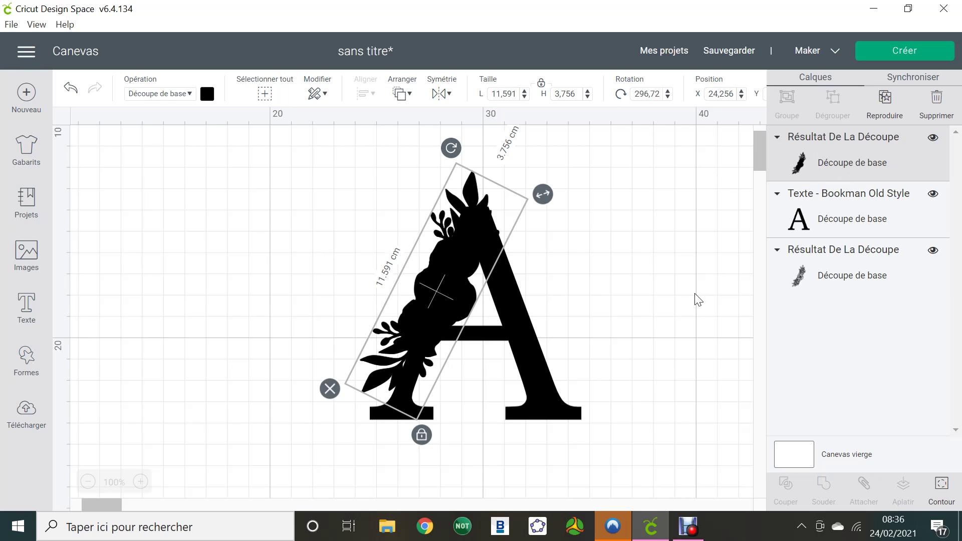
{"action": "left_click", "coordinate": [526, 338], "text": "shift"}
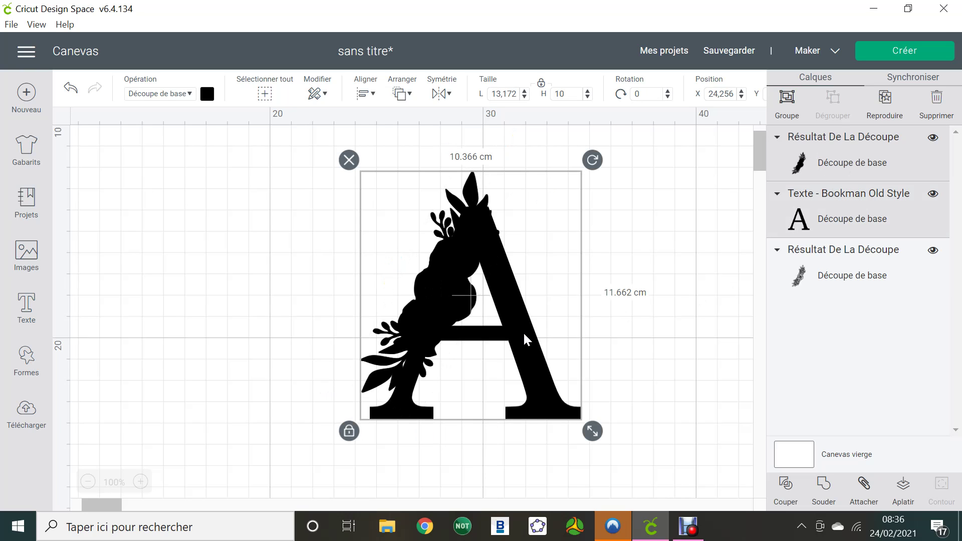
{"action": "left_click", "coordinate": [787, 488]}
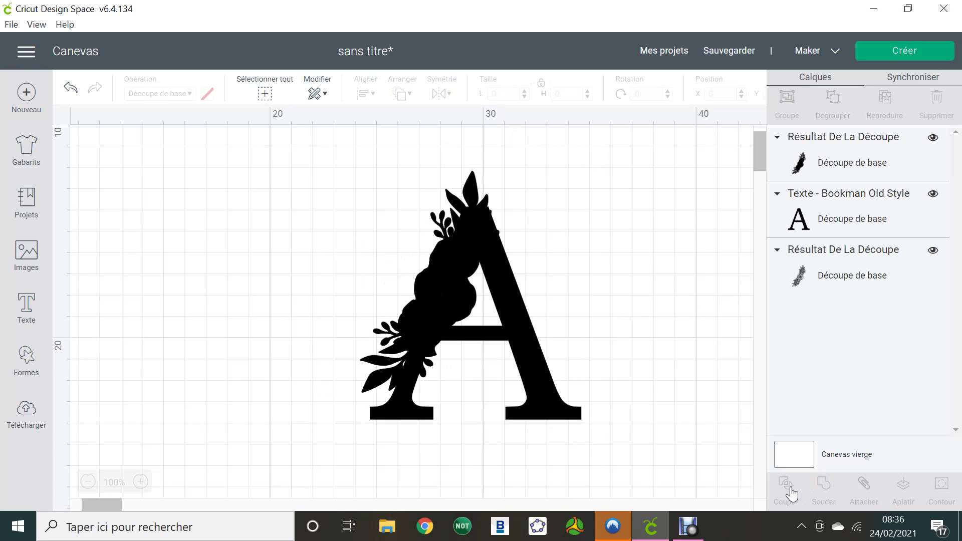
{"action": "left_click", "coordinate": [792, 494]}
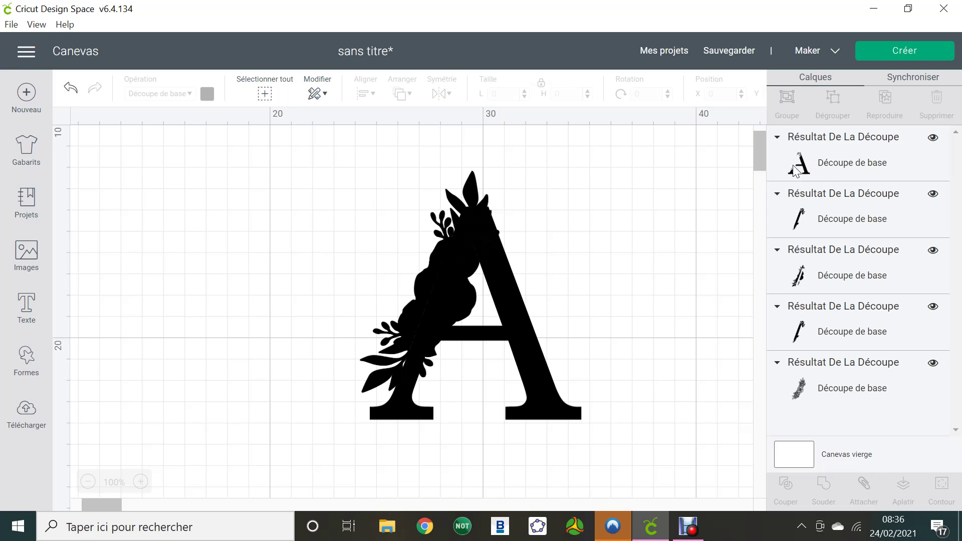
Delete the three leftover slice pieces, keeping only the cut letter A and the detailed rose garland.
{"action": "left_click", "coordinate": [874, 214]}
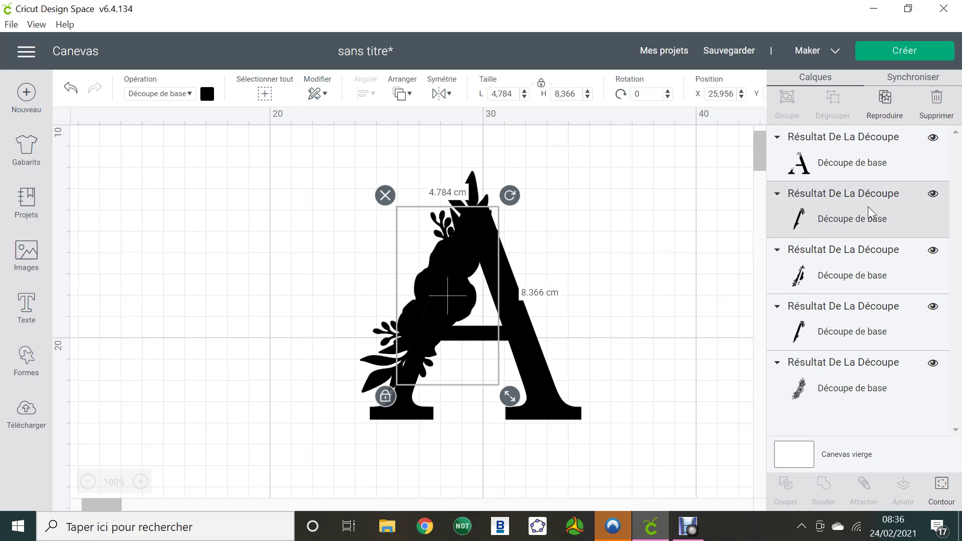
{"action": "left_click", "coordinate": [857, 335], "text": "shift"}
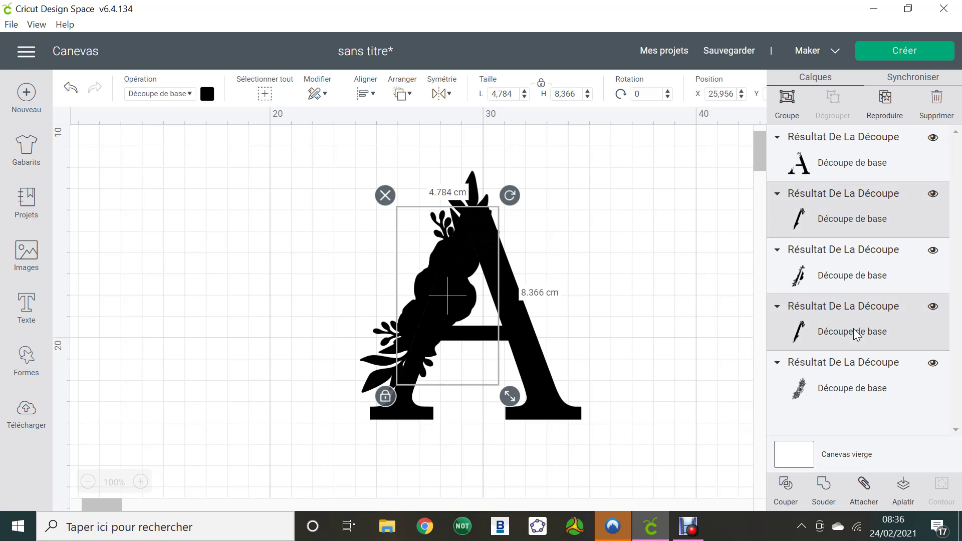
{"action": "left_click", "coordinate": [851, 277], "text": "shift"}
{"action": "key", "text": "Delete"}
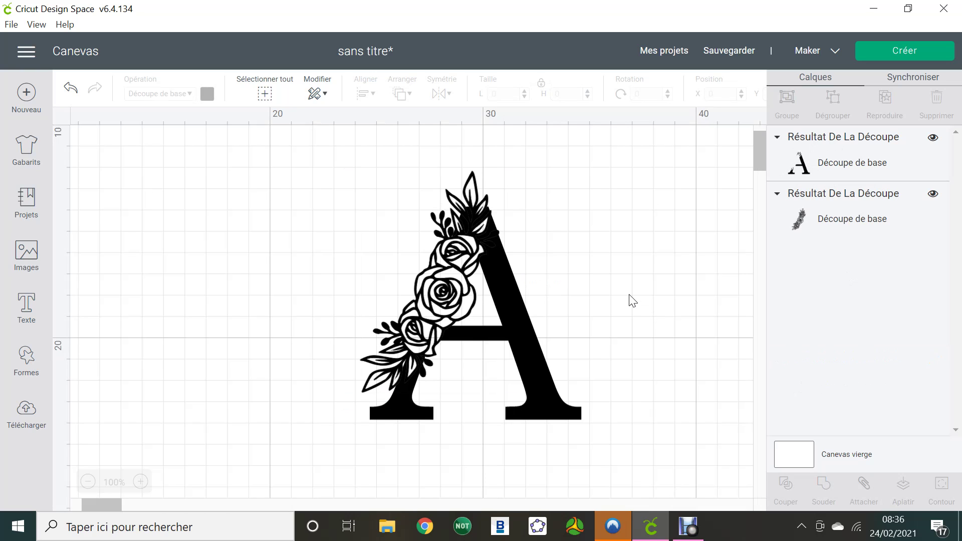
Weld the cut letter A and the rose garland into one shape, and move it to about X 22.2 cm.
{"action": "left_click_drag", "start_coordinate": [312, 146], "coordinate": [636, 446]}
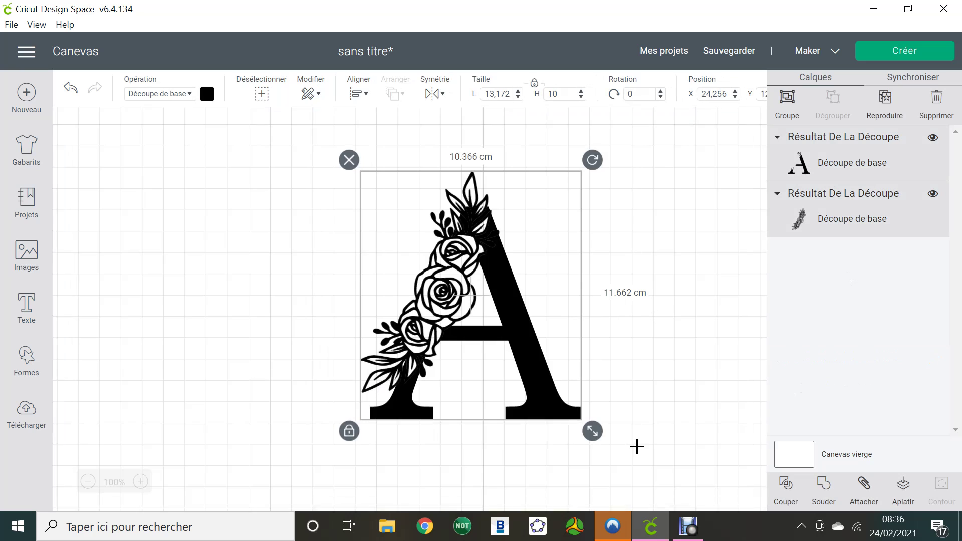
{"action": "left_click", "coordinate": [825, 491]}
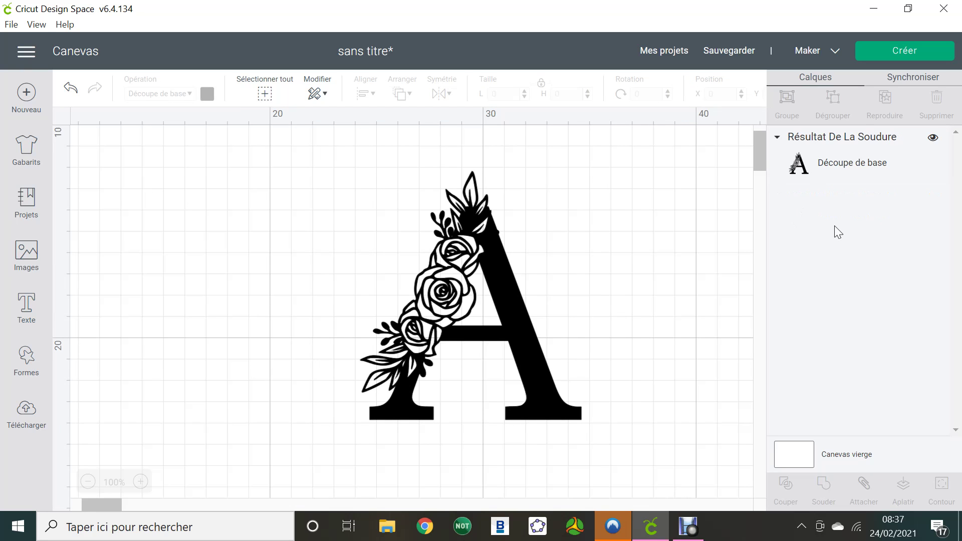
{"action": "left_click", "coordinate": [462, 251]}
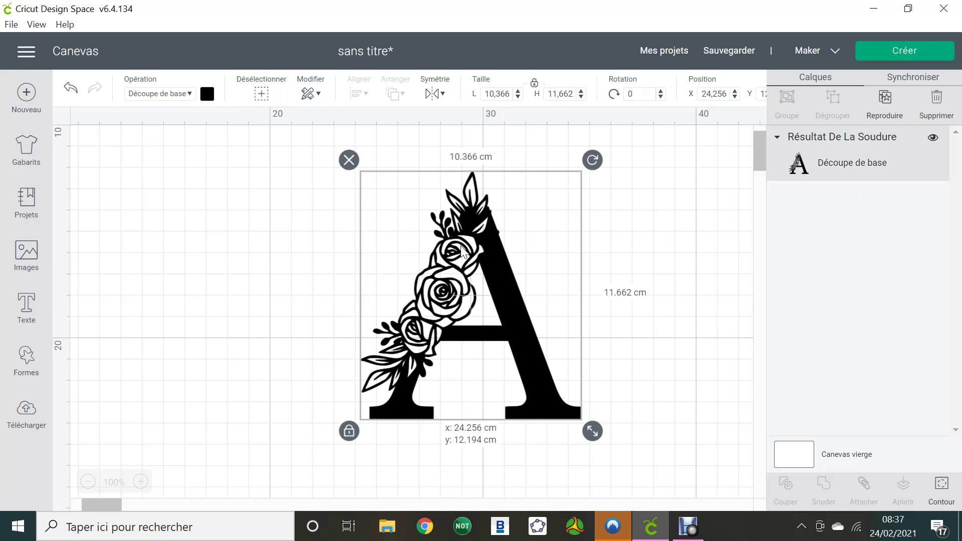
{"action": "left_click_drag", "start_coordinate": [462, 250], "coordinate": [324, 278]}
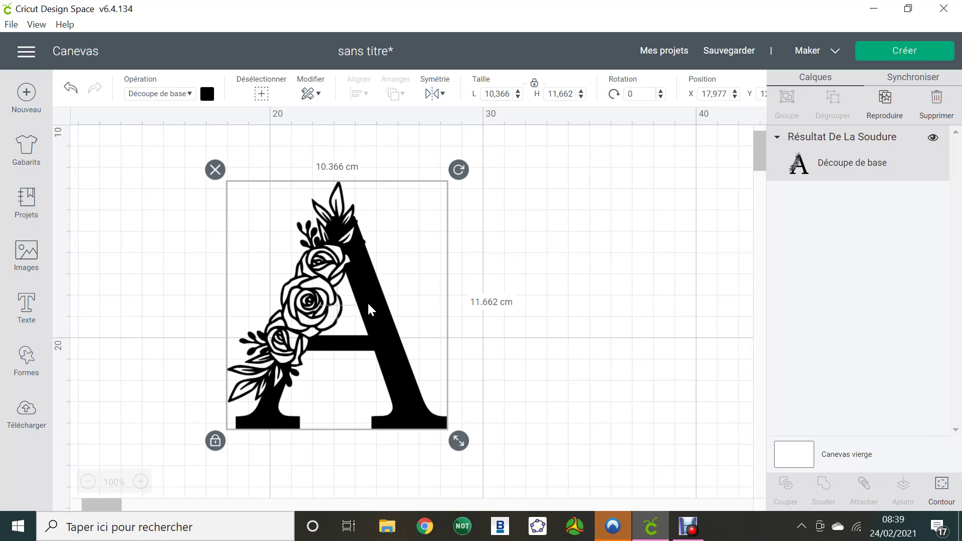
{"action": "left_click_drag", "start_coordinate": [368, 309], "coordinate": [457, 293]}
{"action": "left_click", "coordinate": [381, 363]}
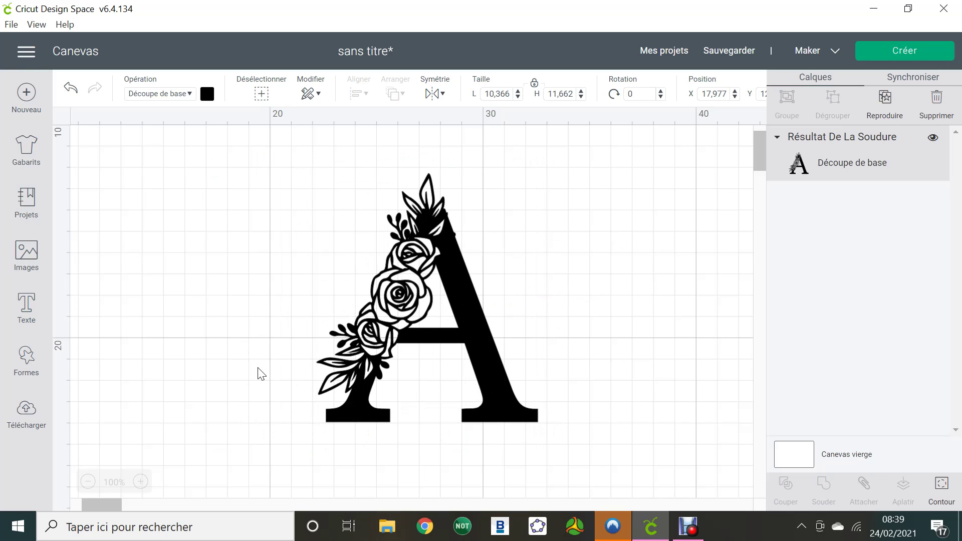
{"action": "left_click", "coordinate": [345, 360]}
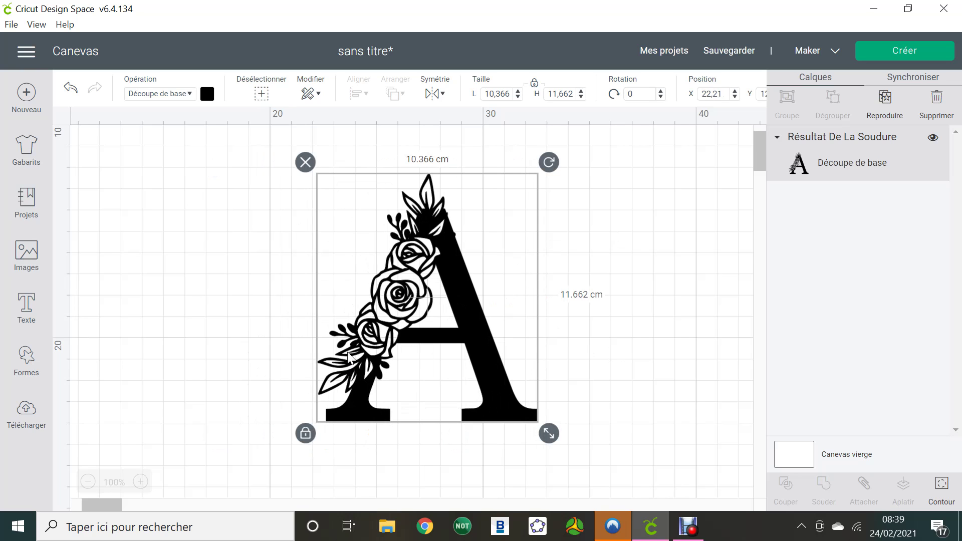